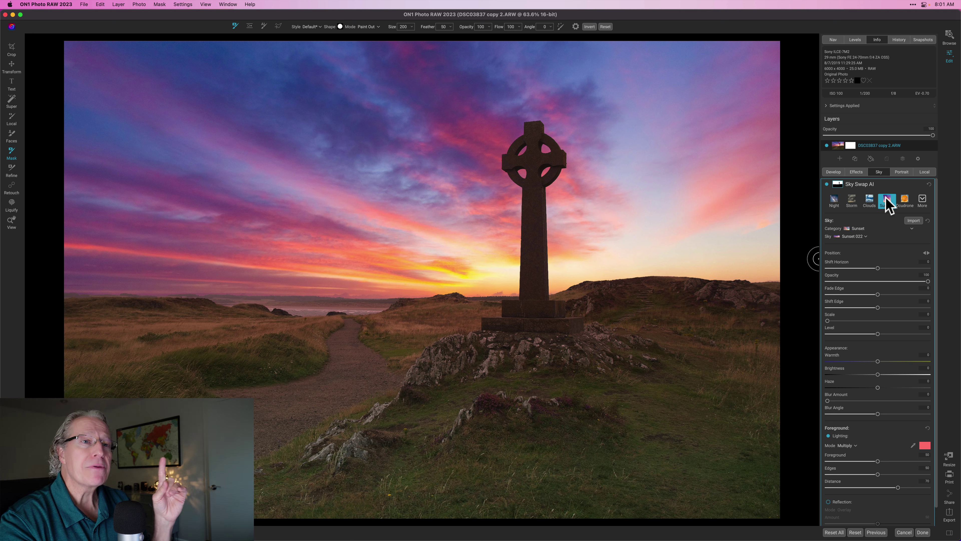
pyautogui.click(903, 203)
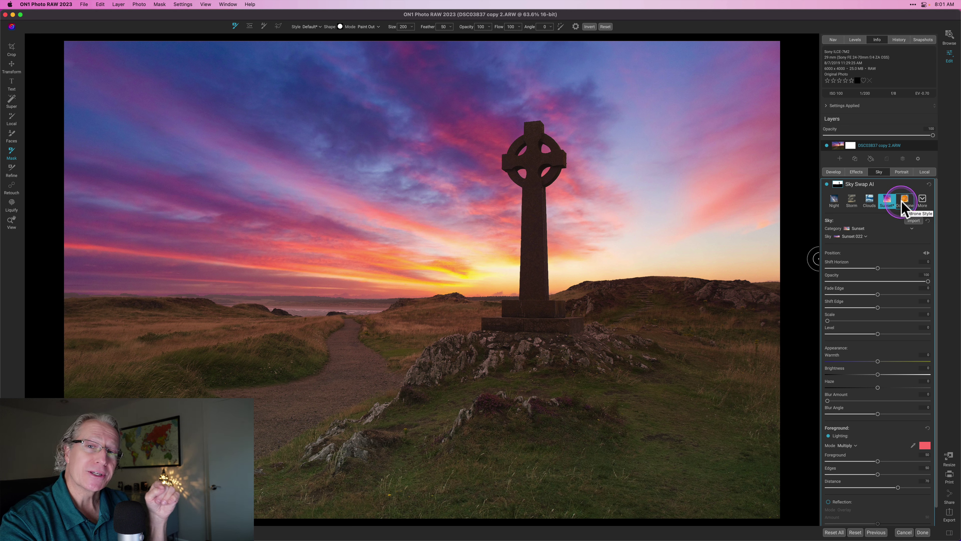
# Open Extras Manager from the Sky section's Import and browse to the Nix-Stunning Sunsets folder.
pyautogui.click(913, 220)
pyautogui.click(368, 347)
pyautogui.click(467, 197)
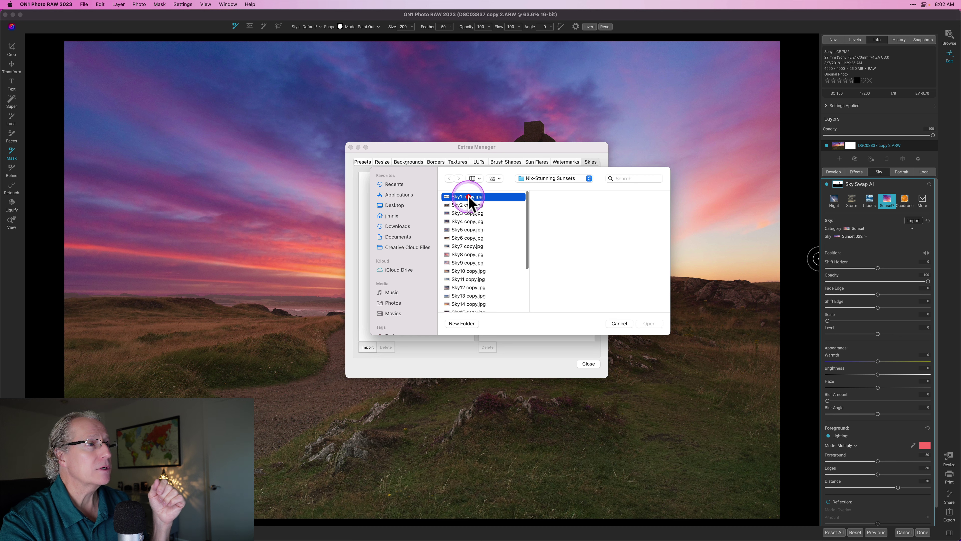
pyautogui.scroll(-5, 471, 279)
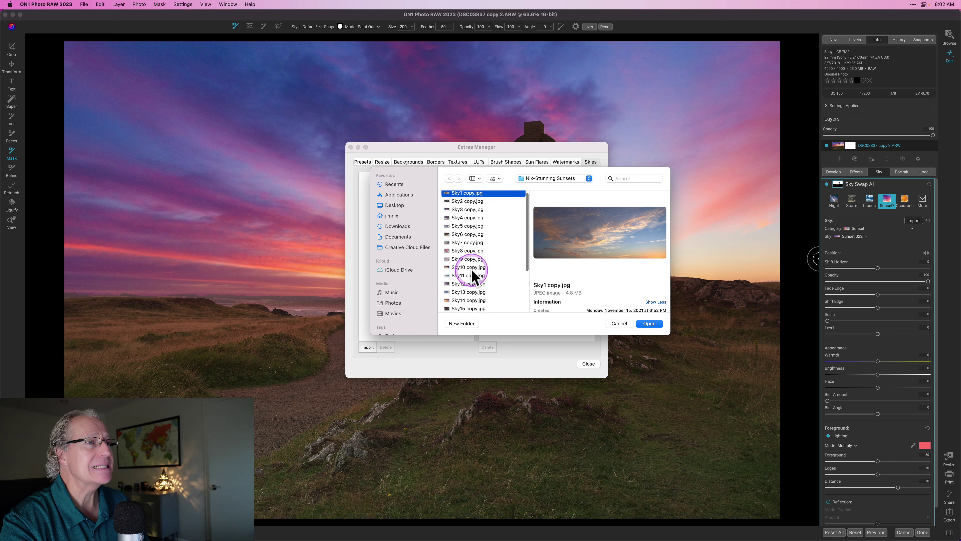
pyautogui.keyDown('shift'); pyautogui.click(470, 305); pyautogui.keyUp('shift')
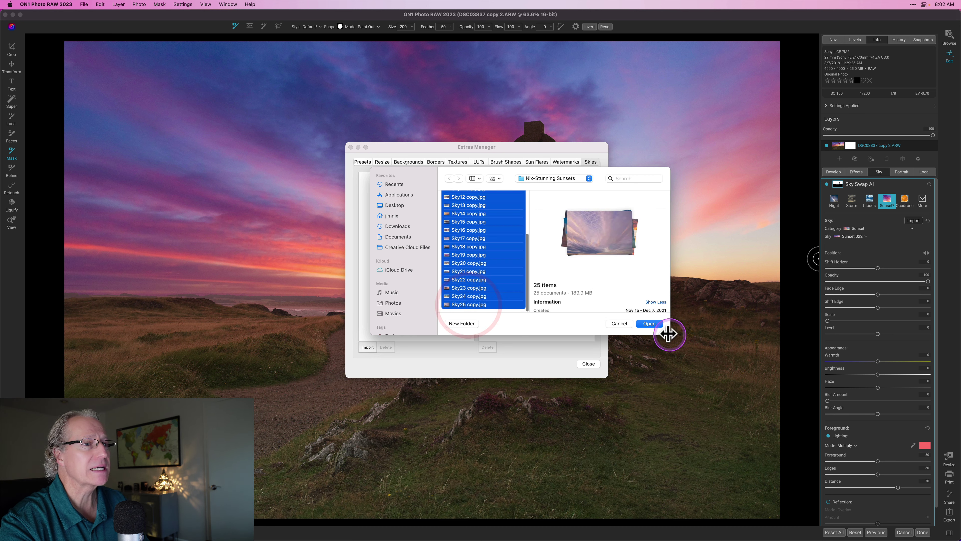
# Import all 25 Nix-Stunning Sunsets sky images as a new category, then close Extras Manager.
pyautogui.click(649, 323)
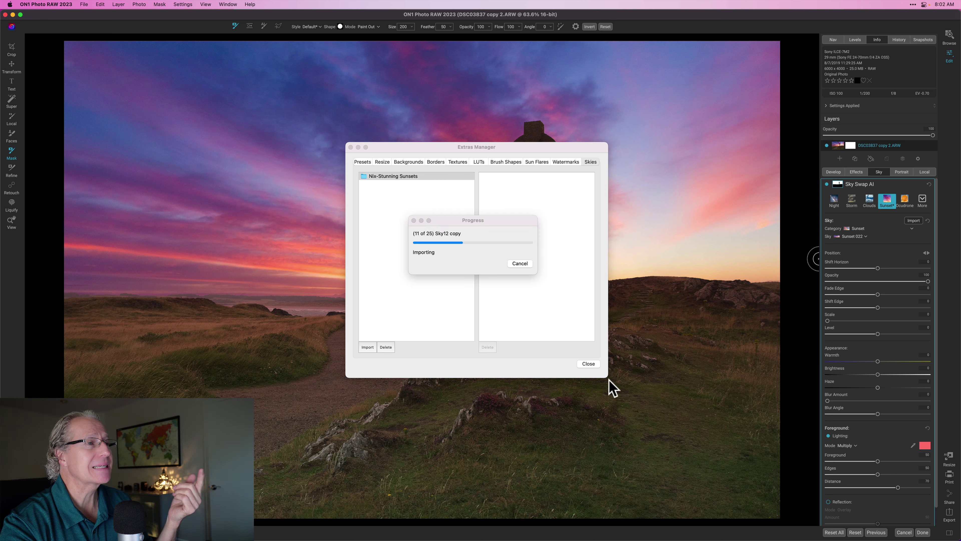
pyautogui.click(588, 363)
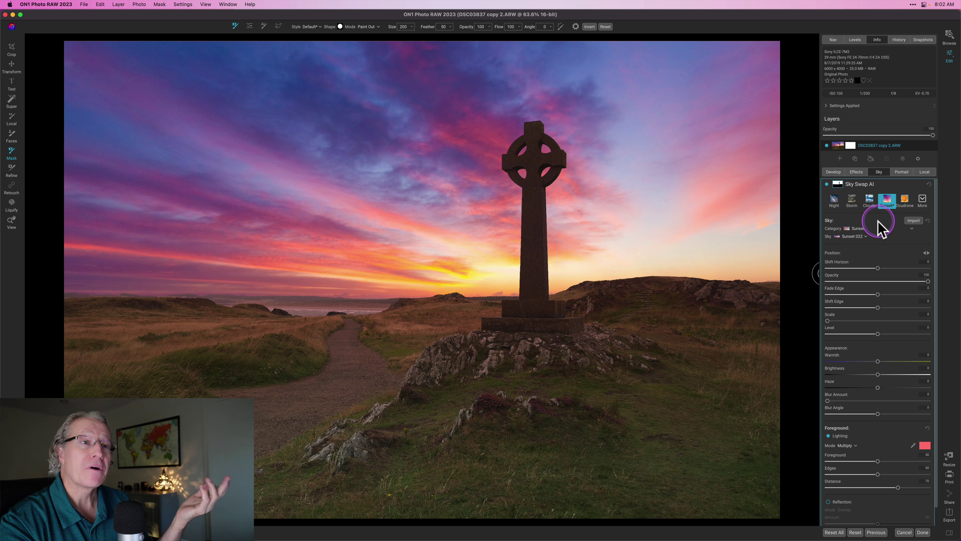
pyautogui.click(865, 229)
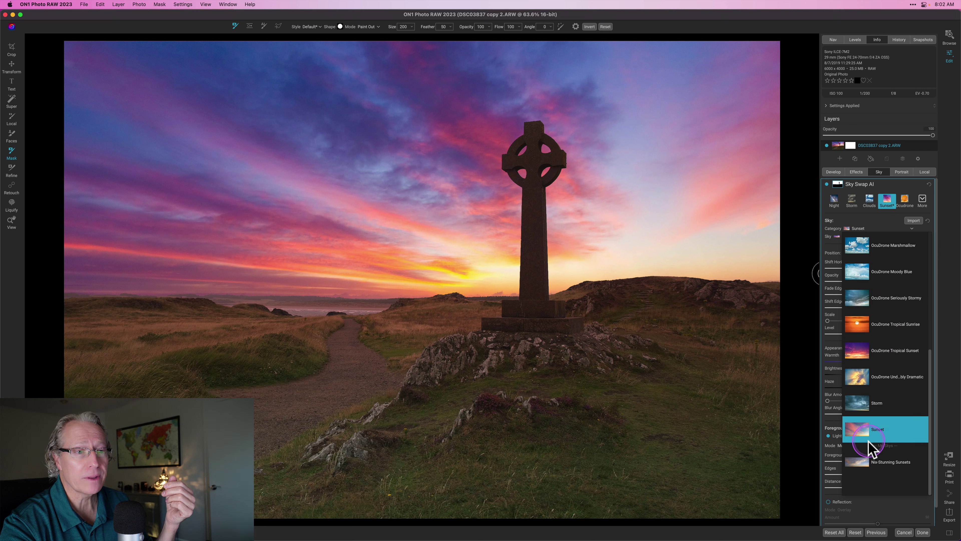
pyautogui.click(866, 462)
pyautogui.click(875, 224)
pyautogui.click(886, 202)
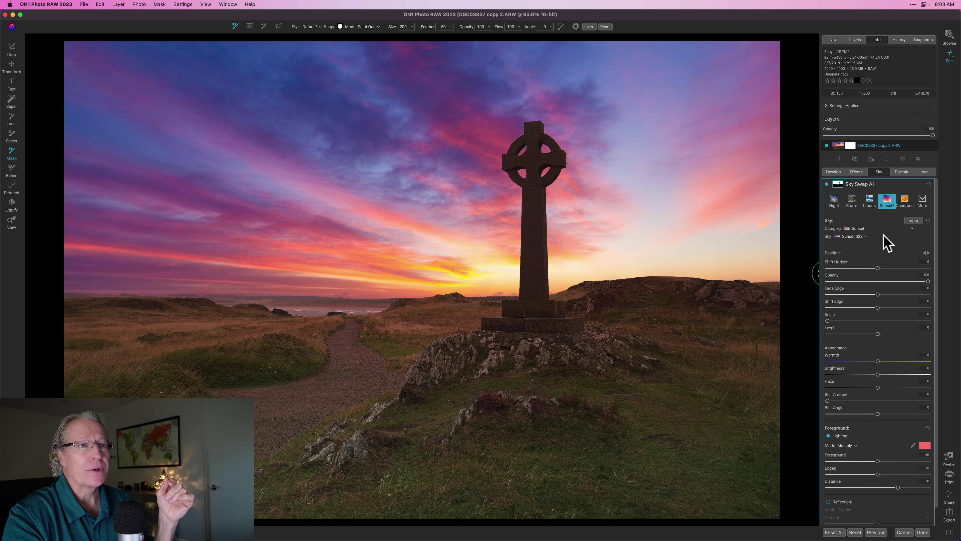
pyautogui.click(827, 184)
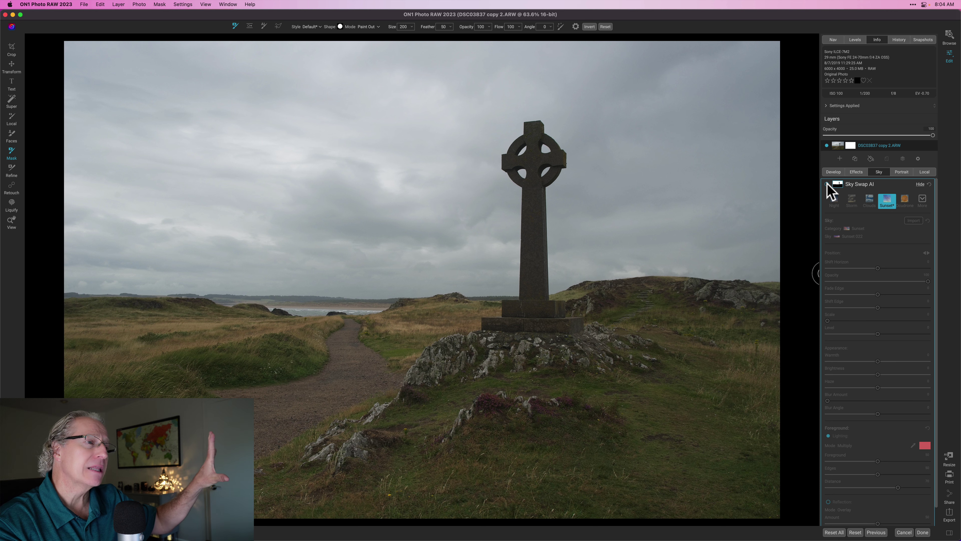
pyautogui.click(827, 184)
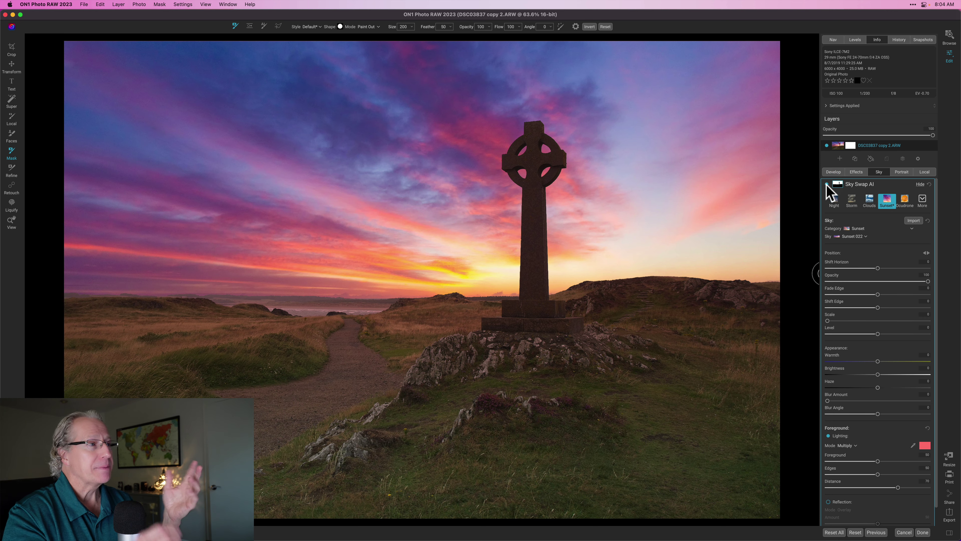
pyautogui.click(924, 253)
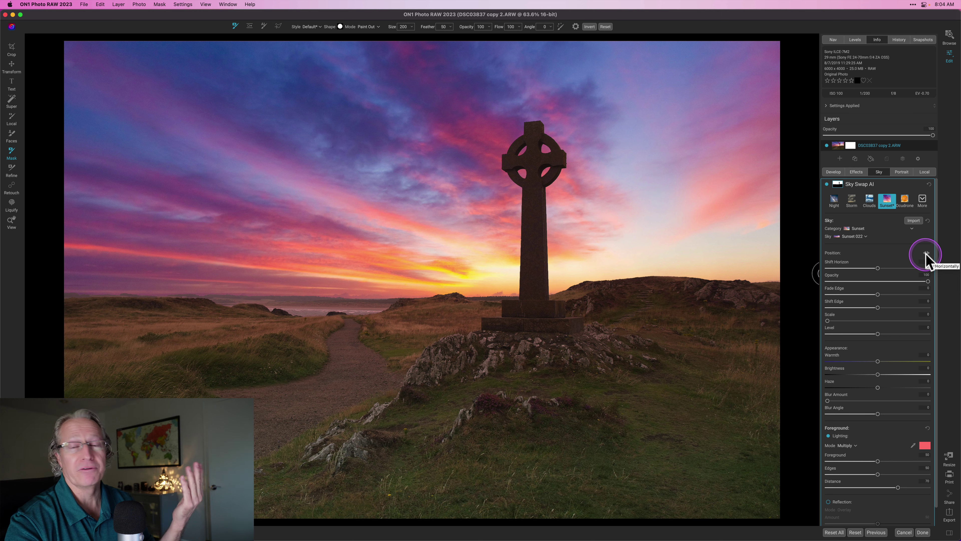
pyautogui.click(925, 253)
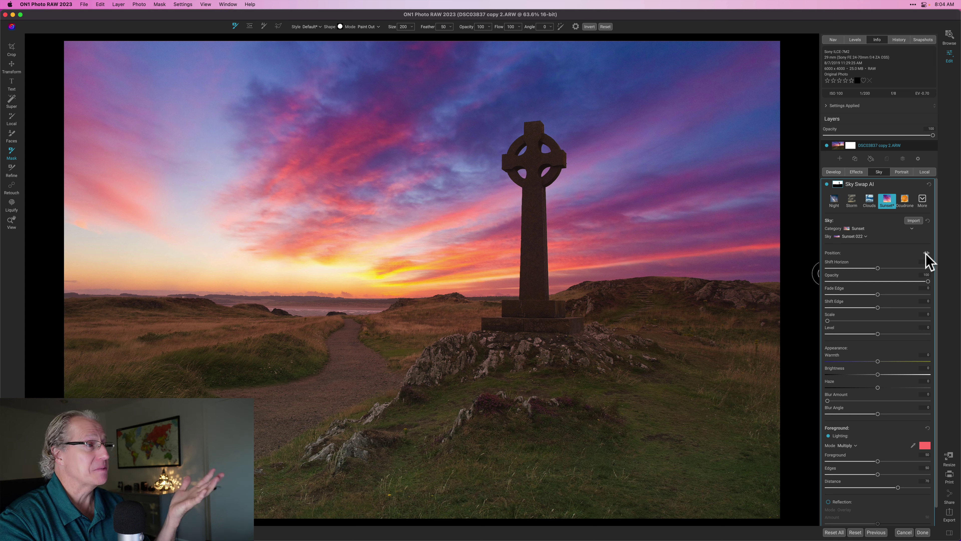
pyautogui.click(926, 253)
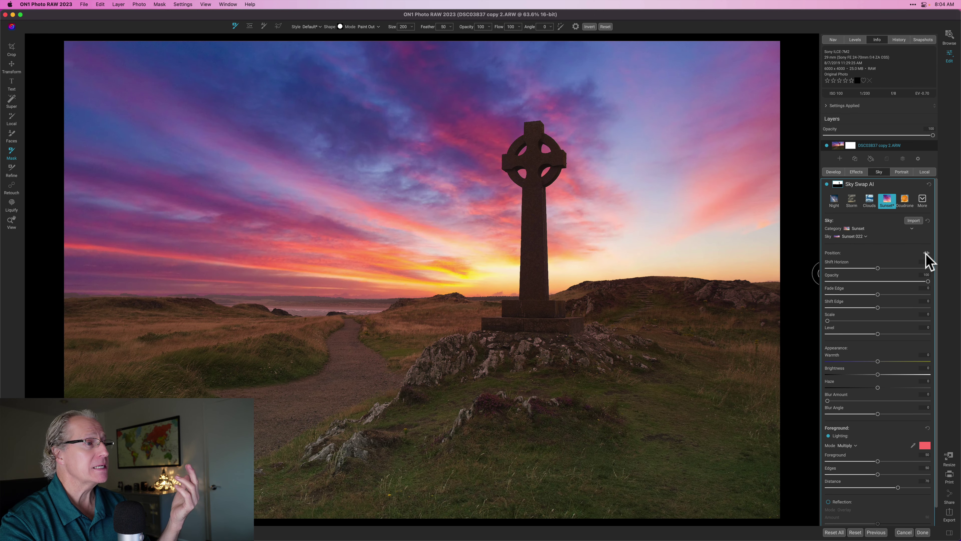
pyautogui.click(926, 252)
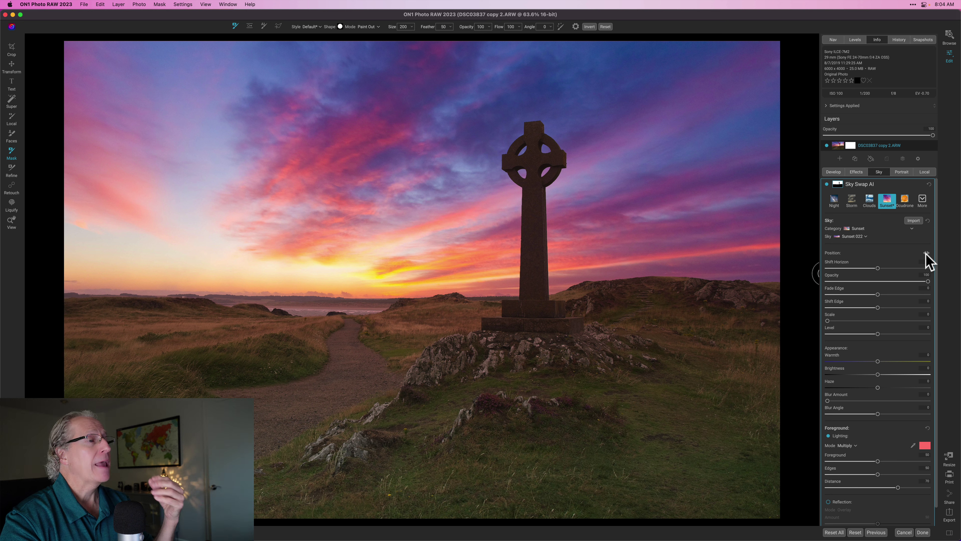
pyautogui.click(880, 268)
pyautogui.moveTo(876, 268)
pyautogui.mouseDown()
pyautogui.moveTo(866, 269)
pyautogui.moveTo(878, 266)
pyautogui.mouseUp()
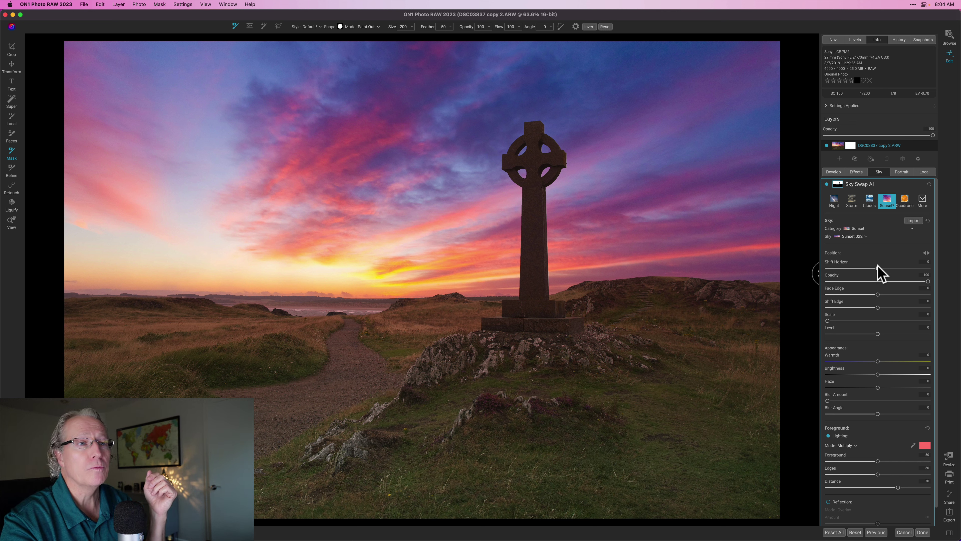
pyautogui.moveTo(928, 280); pyautogui.dragTo(928, 280)
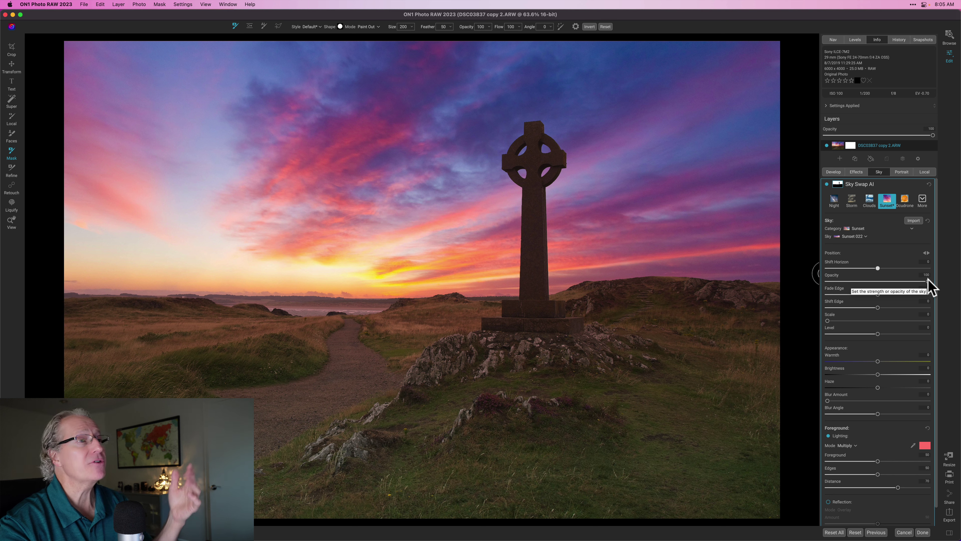
pyautogui.moveTo(927, 279)
pyautogui.mouseDown()
pyautogui.moveTo(806, 299)
pyautogui.moveTo(869, 277)
pyautogui.moveTo(929, 272)
pyautogui.mouseUp()
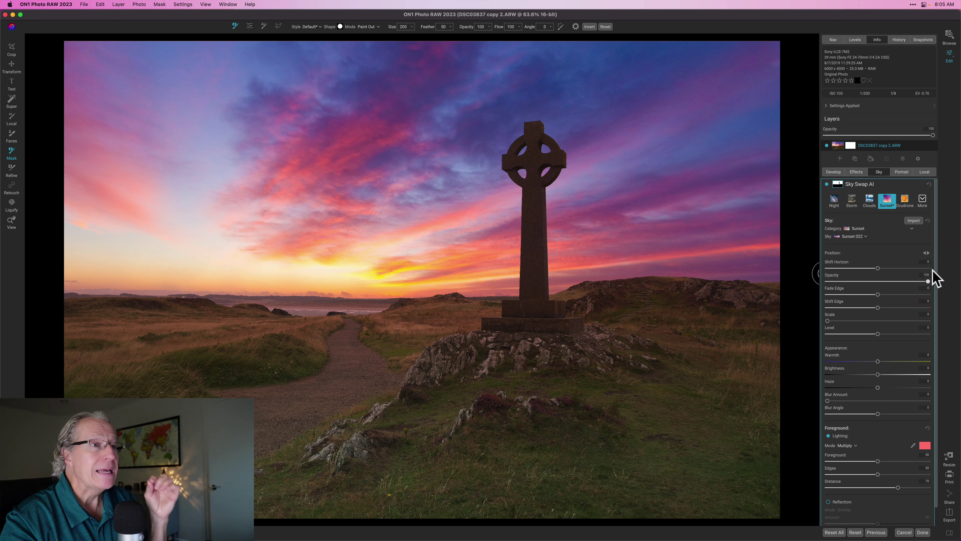
pyautogui.moveTo(928, 278); pyautogui.dragTo(805, 273)
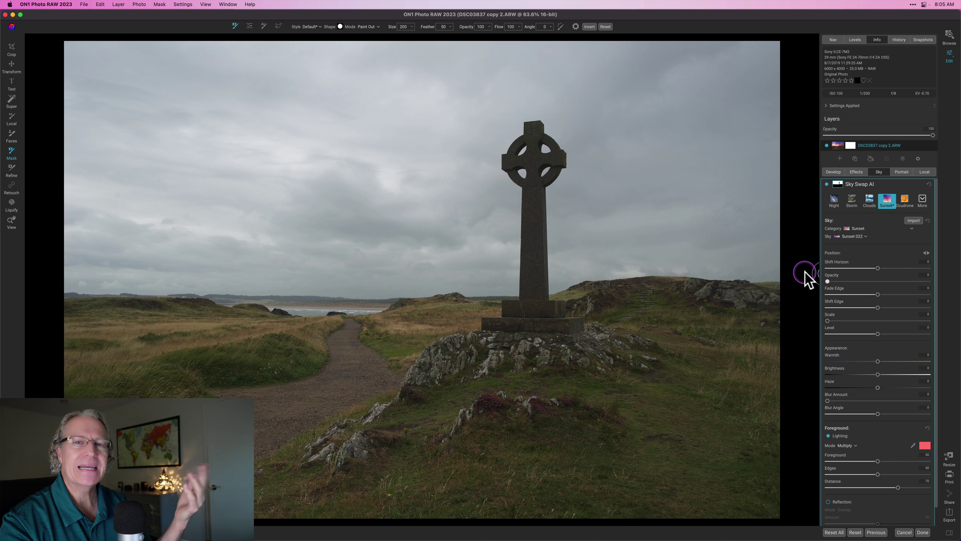
pyautogui.moveTo(828, 281); pyautogui.dragTo(903, 280)
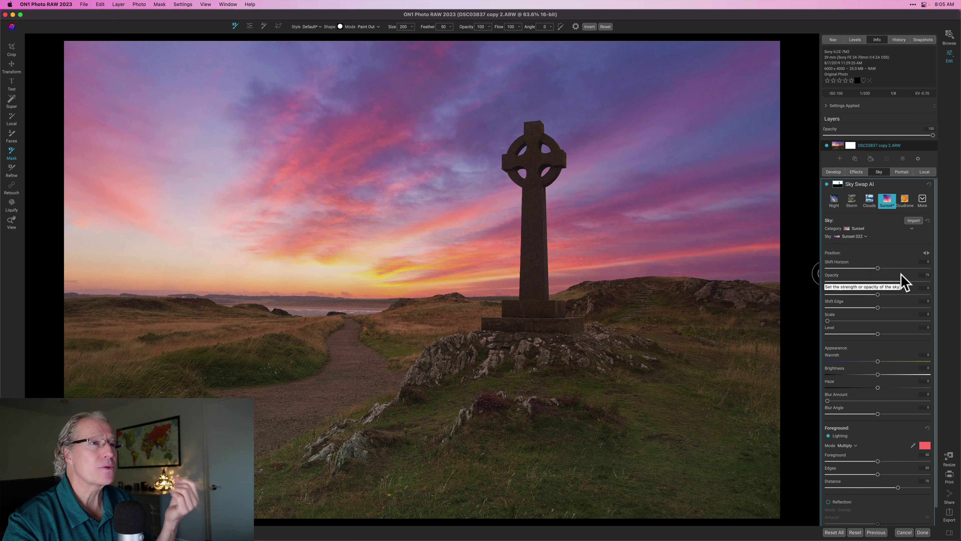
pyautogui.click(888, 281)
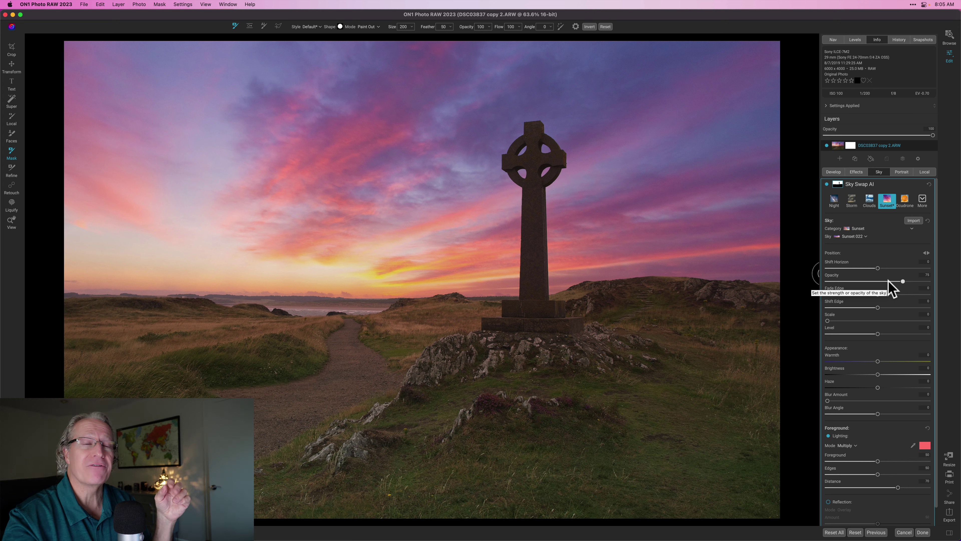
pyautogui.click(900, 280)
pyautogui.moveTo(901, 283)
pyautogui.mouseDown()
pyautogui.moveTo(945, 282)
pyautogui.moveTo(903, 282)
pyautogui.mouseUp()
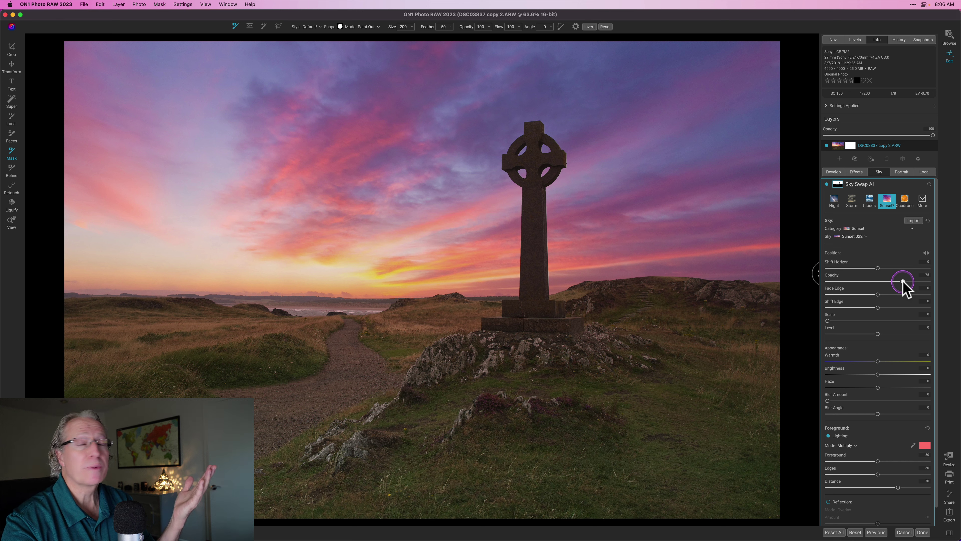
pyautogui.moveTo(903, 282); pyautogui.dragTo(935, 275)
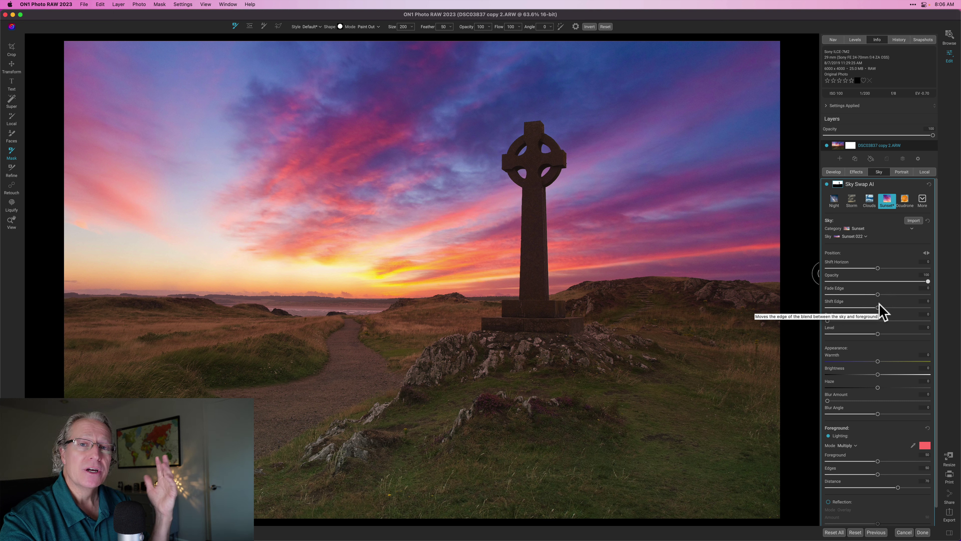
# Return the sky's Shift Edge to 0 and try enlarging the Sunset sky with Scale.
pyautogui.moveTo(877, 294)
pyautogui.mouseDown()
pyautogui.moveTo(904, 294)
pyautogui.moveTo(771, 293)
pyautogui.moveTo(881, 299)
pyautogui.moveTo(805, 307)
pyautogui.moveTo(931, 303)
pyautogui.moveTo(681, 293)
pyautogui.moveTo(802, 294)
pyautogui.moveTo(877, 308)
pyautogui.mouseUp()
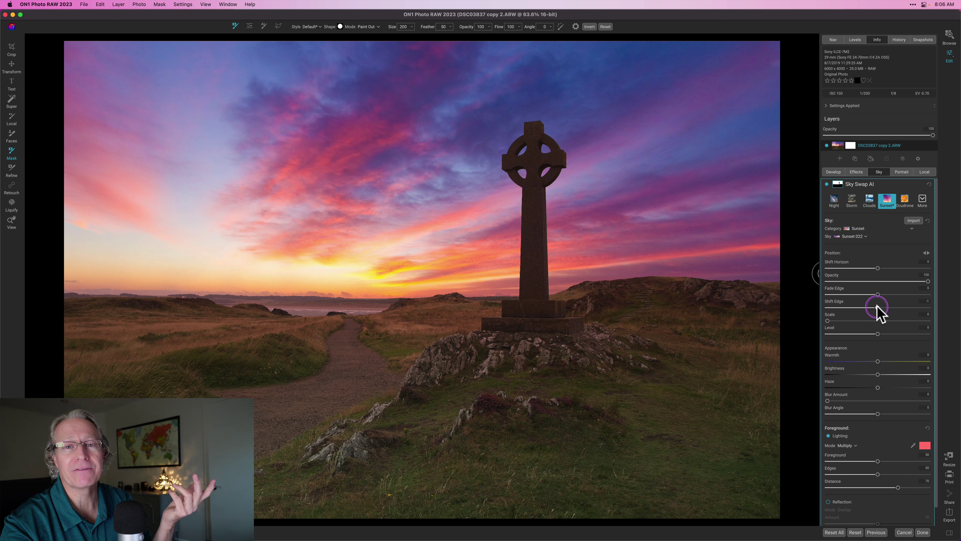
pyautogui.moveTo(877, 306); pyautogui.dragTo(878, 305)
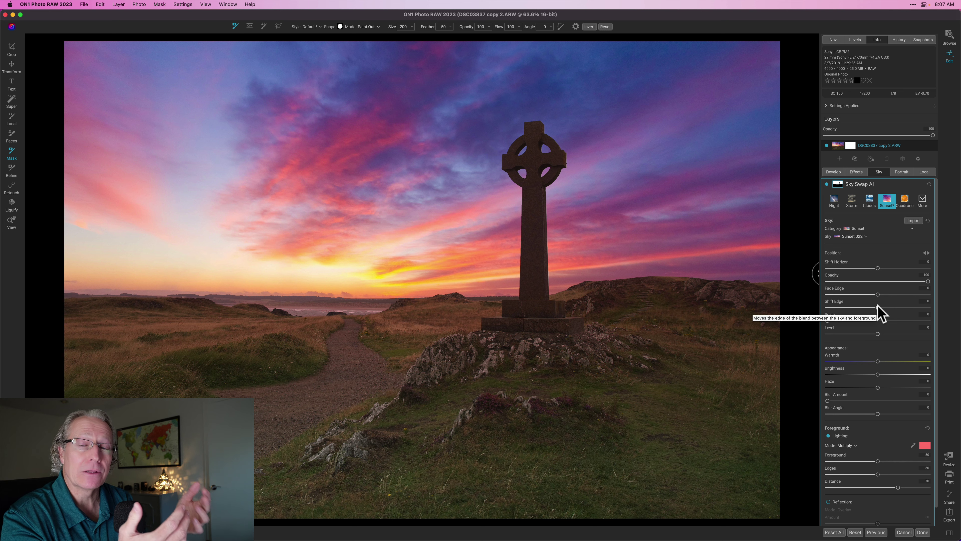
pyautogui.moveTo(880, 323); pyautogui.dragTo(862, 326)
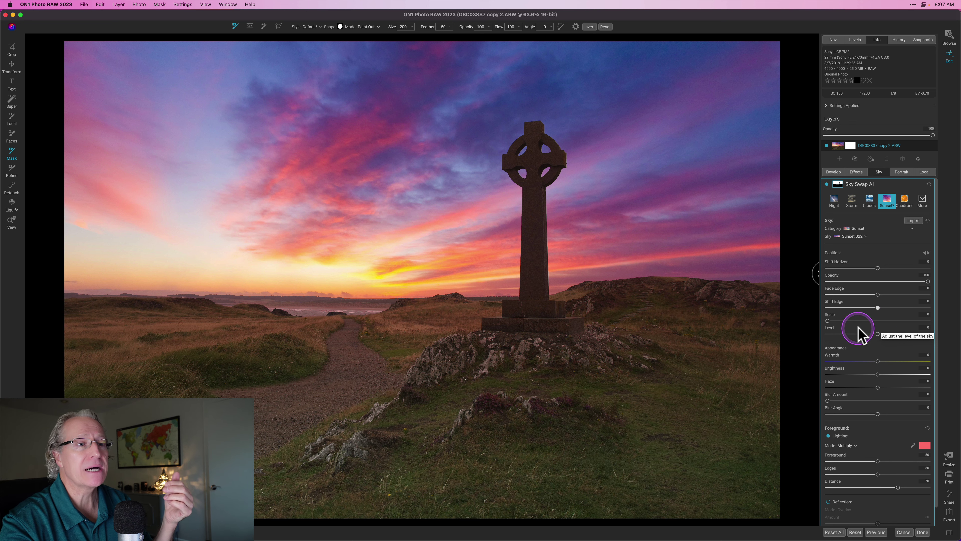
pyautogui.click(827, 319)
pyautogui.moveTo(827, 319)
pyautogui.mouseDown()
pyautogui.moveTo(871, 320)
pyautogui.moveTo(817, 315)
pyautogui.mouseUp()
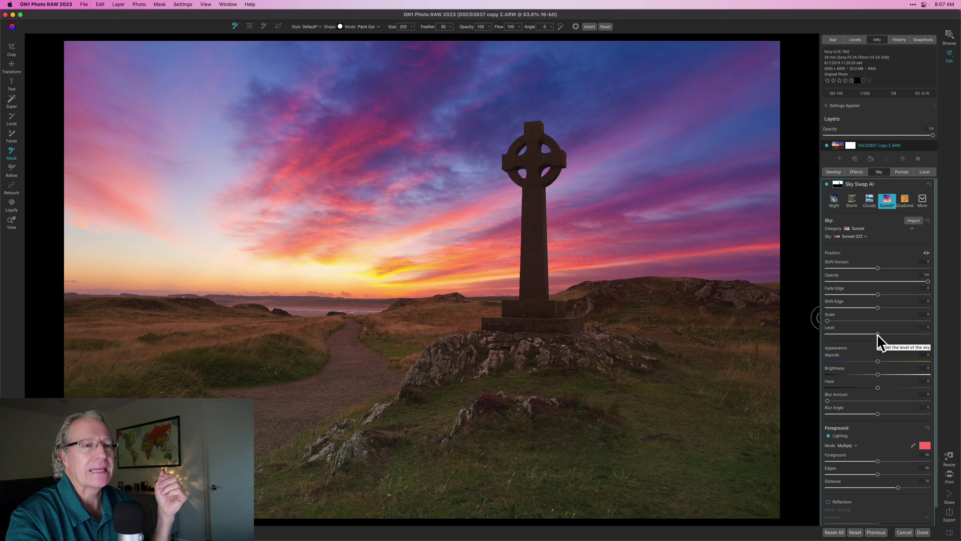
pyautogui.click(868, 366)
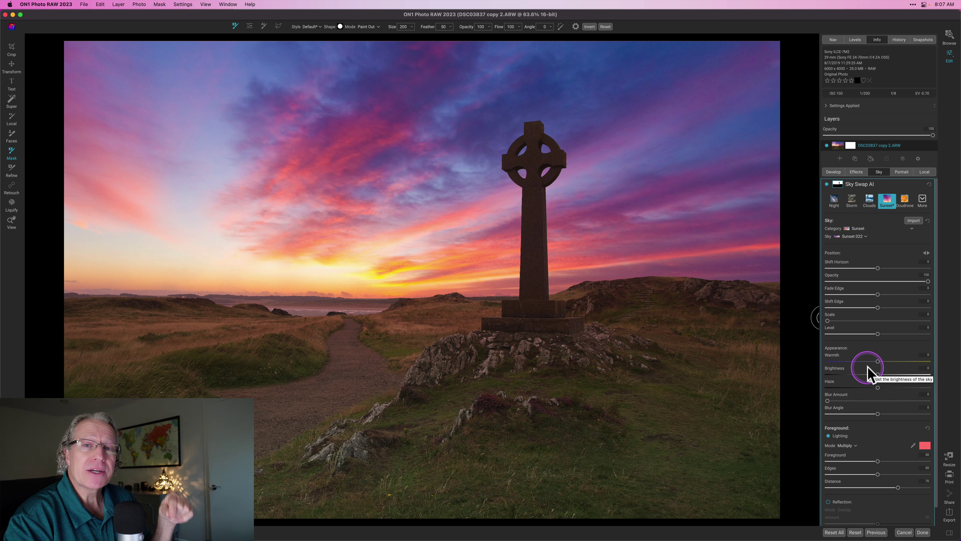
pyautogui.click(878, 362)
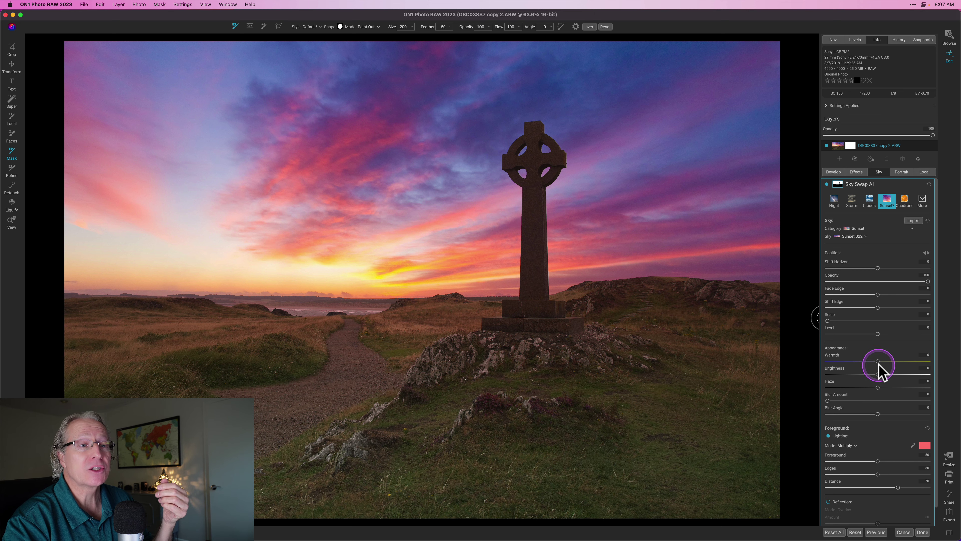
# Try sky Warmth at -100, reset it to 0, and lower sky Opacity to 78.
pyautogui.moveTo(877, 362); pyautogui.dragTo(827, 362)
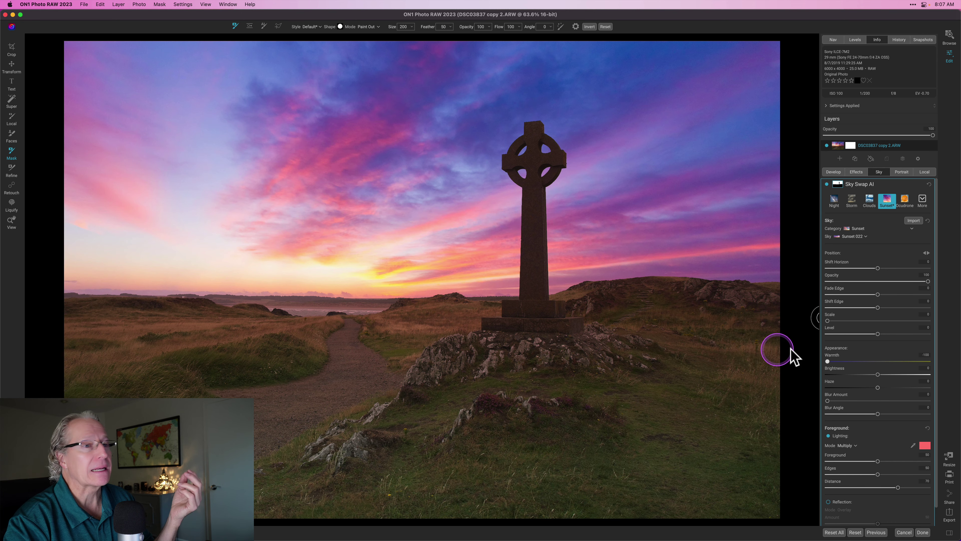
pyautogui.doubleClick(827, 361)
pyautogui.moveTo(928, 281); pyautogui.dragTo(906, 281)
# Set foreground Lighting Edges to 58 and Distance to 100.
pyautogui.moveTo(877, 474); pyautogui.dragTo(885, 475)
pyautogui.moveTo(898, 487); pyautogui.dragTo(928, 487)
pyautogui.scroll(-1, 878, 379)
pyautogui.click(12, 222)
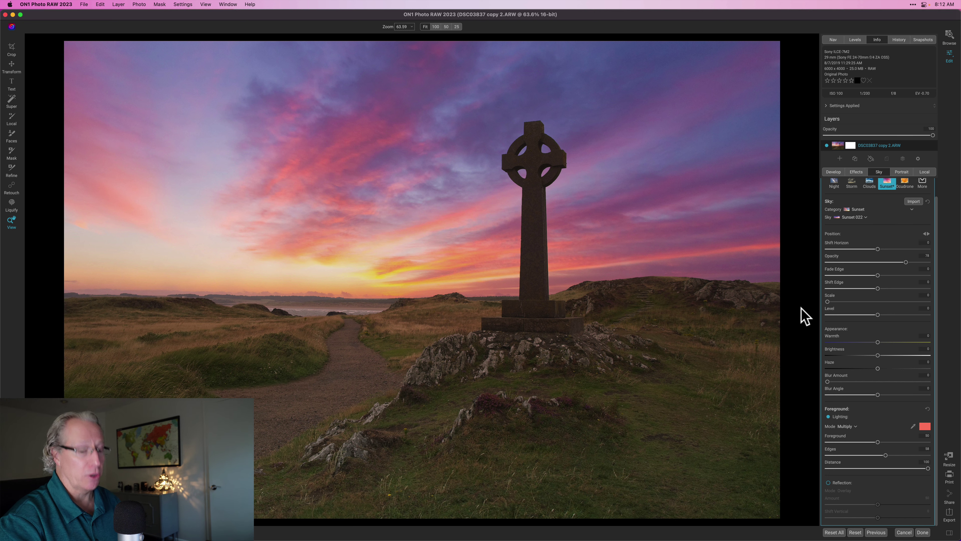
pyautogui.press('p')
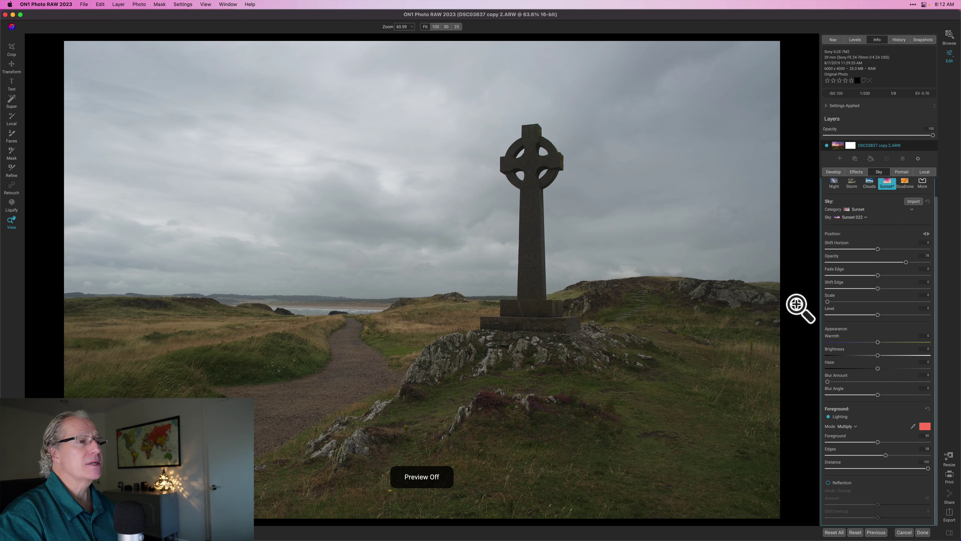
pyautogui.press('p')
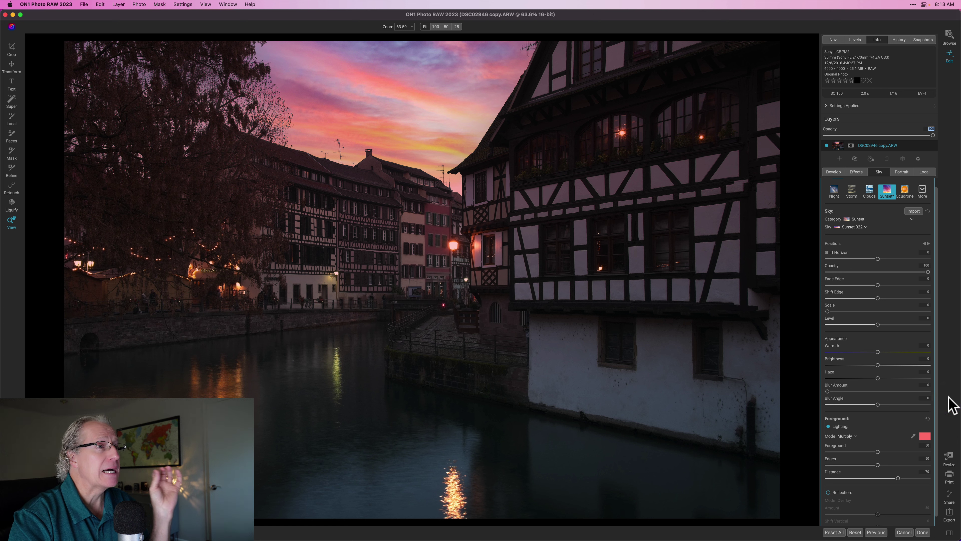
pyautogui.moveTo(814, 448); pyautogui.dragTo(817, 479)
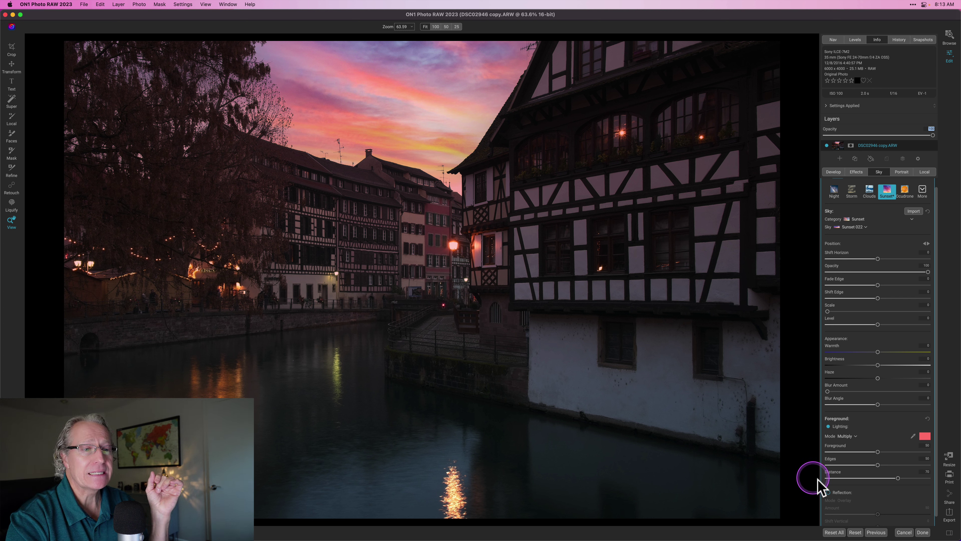
pyautogui.click(828, 492)
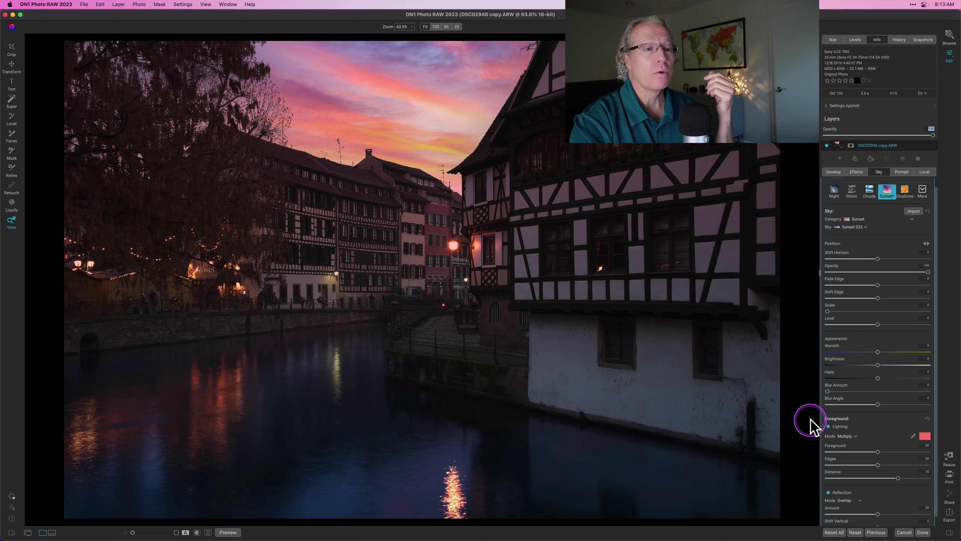
pyautogui.scroll(-1, 892, 447)
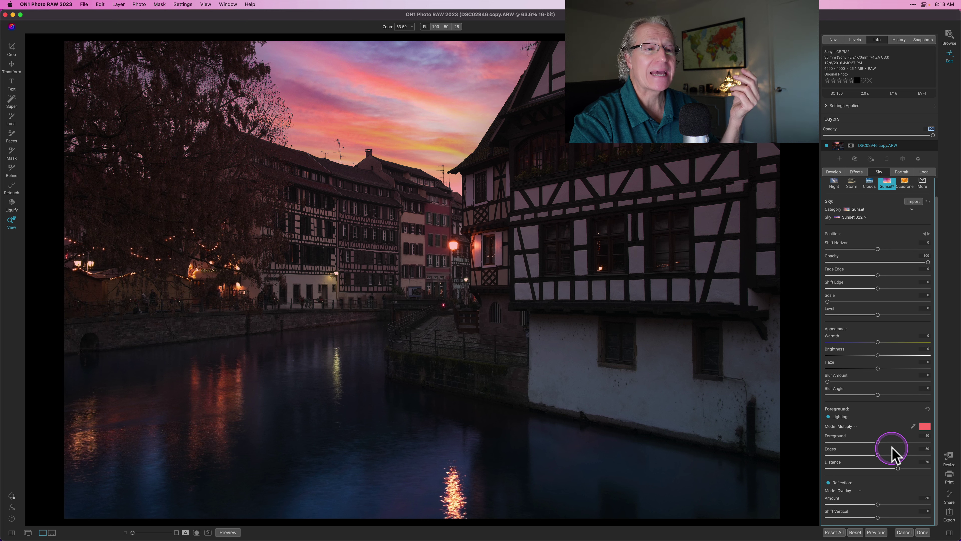
pyautogui.click(851, 492)
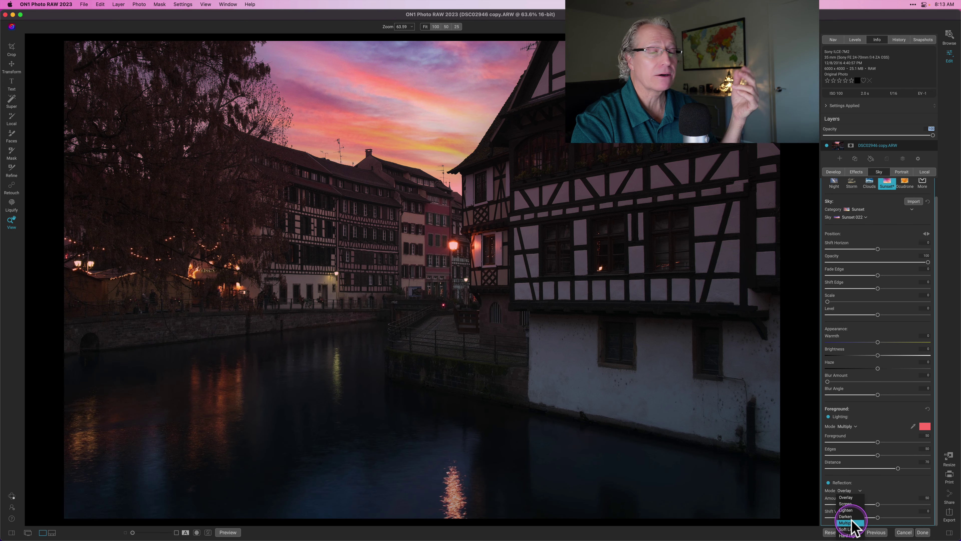
pyautogui.click(851, 497)
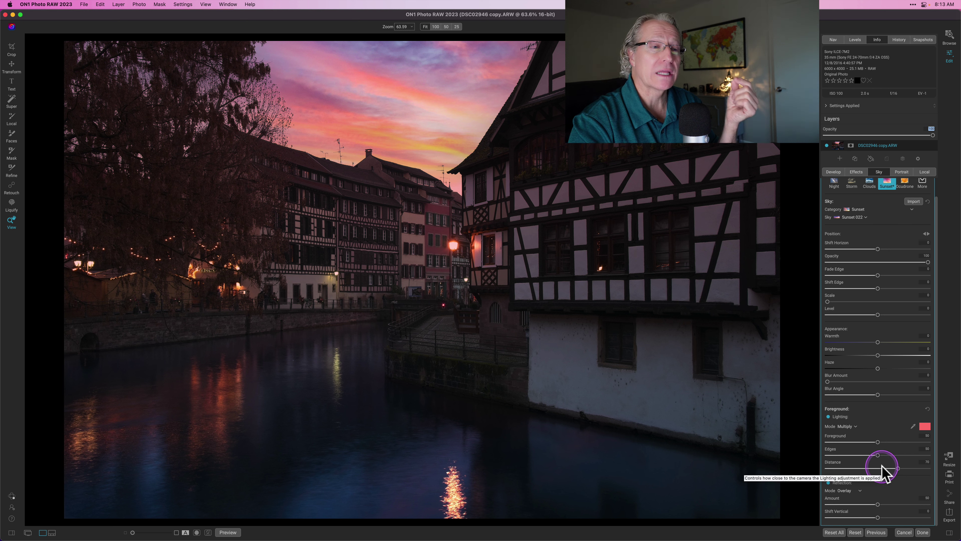
# Raise the water reflection to full amount and fine-tune its vertical position.
pyautogui.moveTo(878, 504)
pyautogui.mouseDown()
pyautogui.moveTo(934, 493)
pyautogui.moveTo(848, 498)
pyautogui.moveTo(877, 497)
pyautogui.mouseUp()
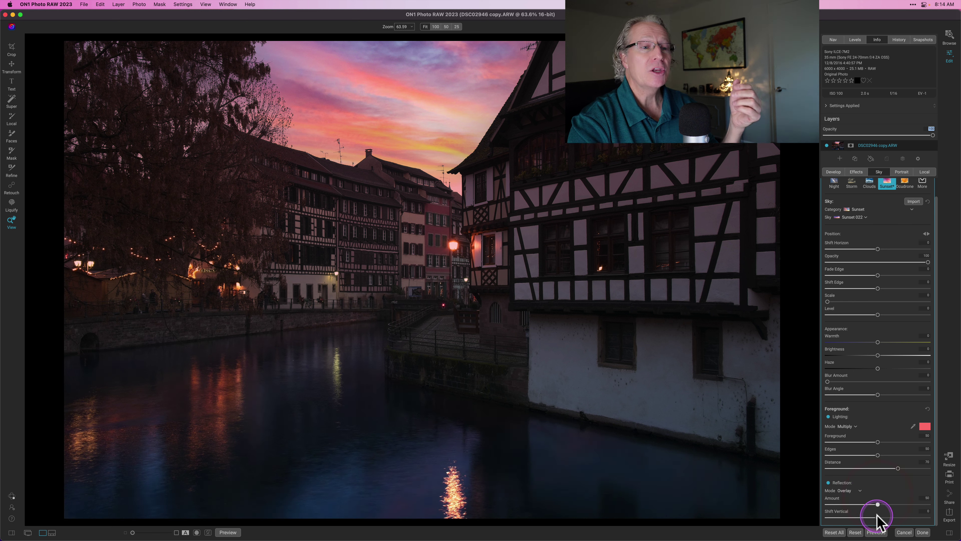
pyautogui.moveTo(878, 516); pyautogui.dragTo(869, 515)
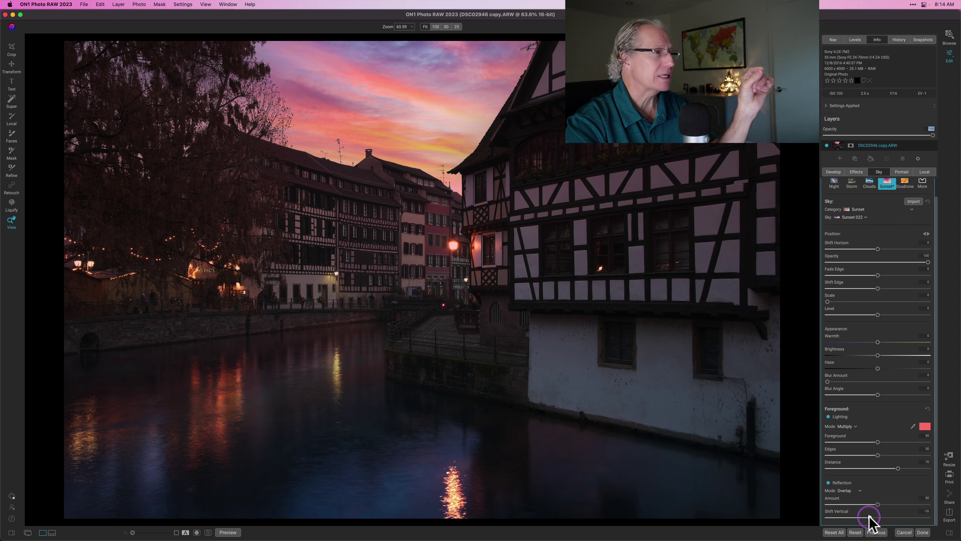
pyautogui.moveTo(869, 515); pyautogui.dragTo(881, 516)
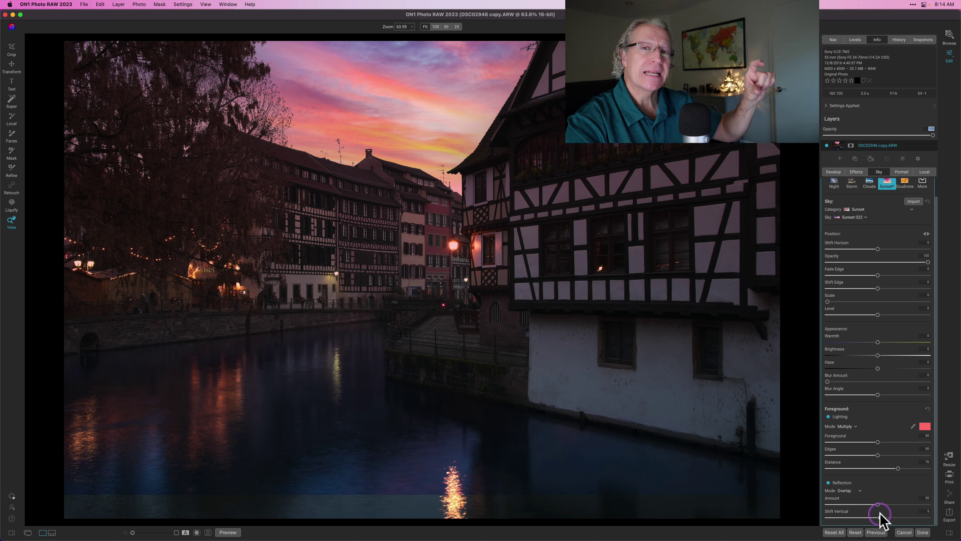
pyautogui.moveTo(880, 516); pyautogui.dragTo(872, 513)
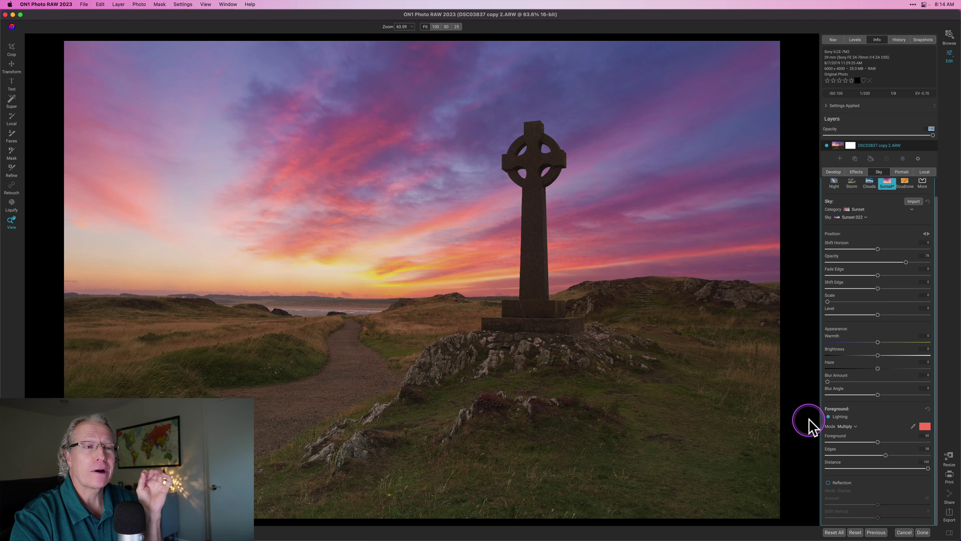
pyautogui.click(847, 427)
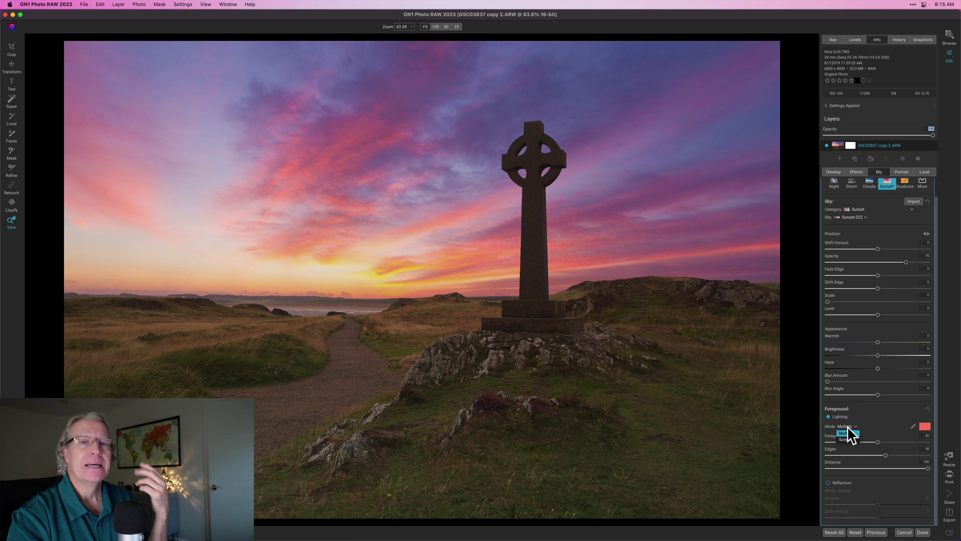
pyautogui.click(846, 439)
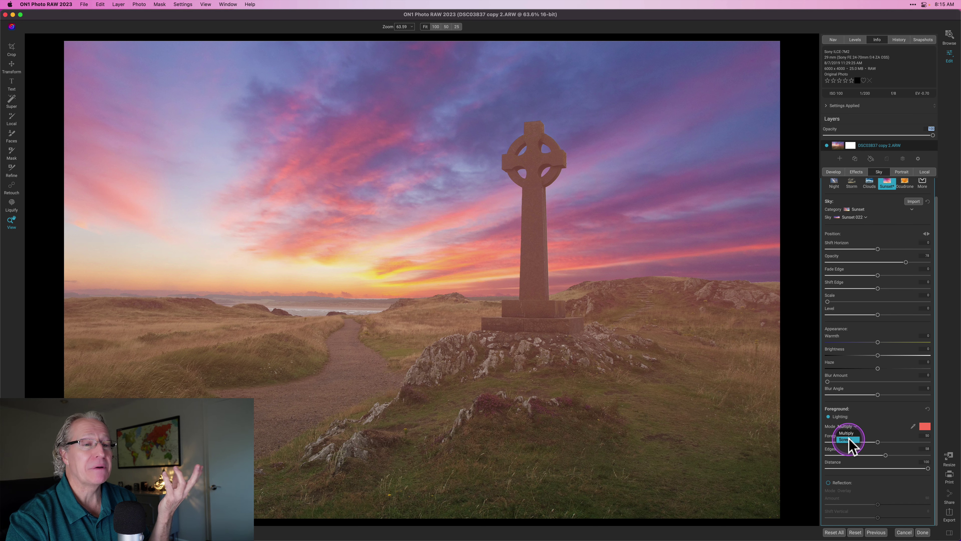
pyautogui.click(848, 434)
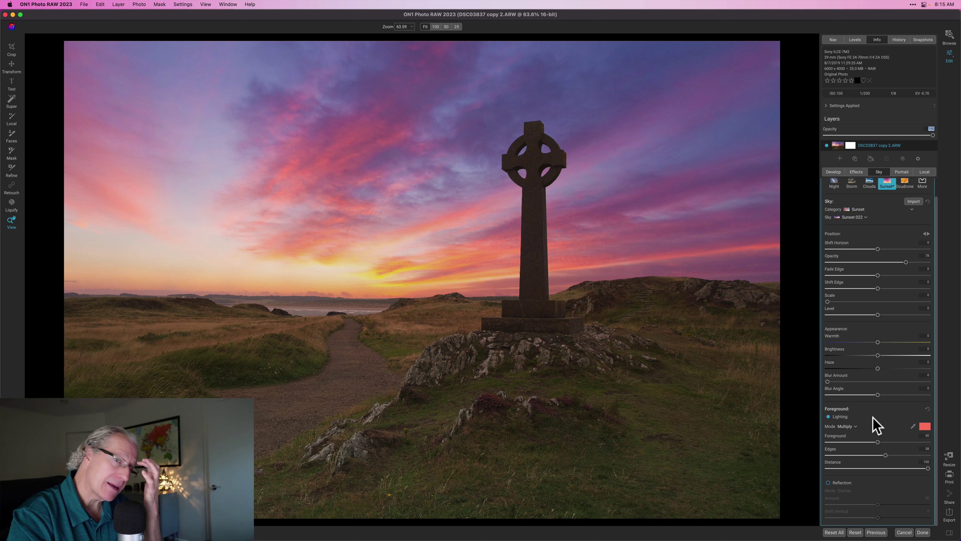
pyautogui.scroll(1, 899, 429)
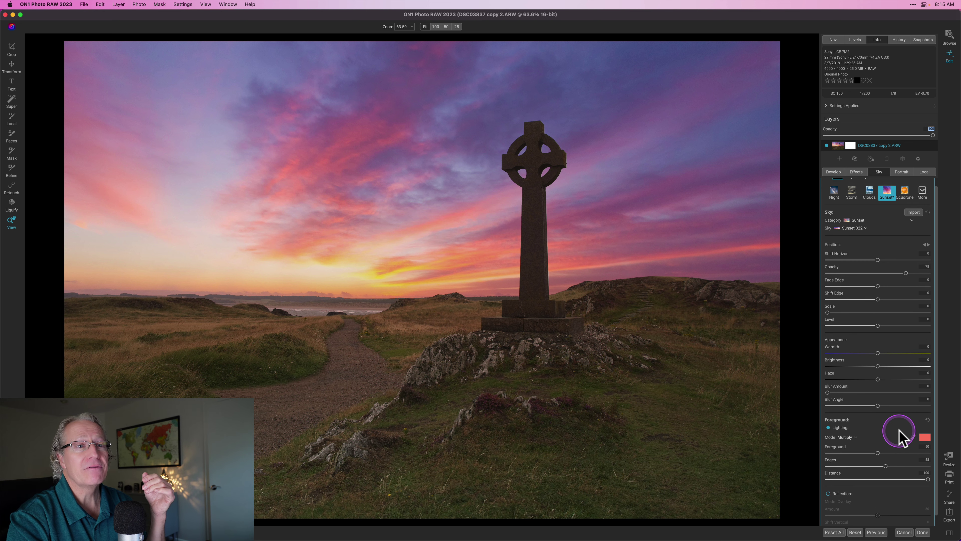
pyautogui.scroll(-1, 899, 429)
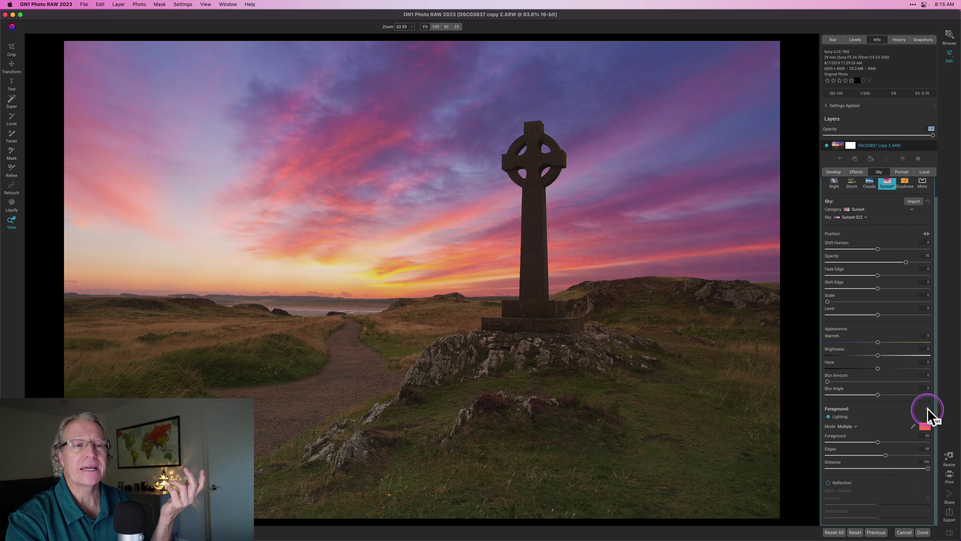
pyautogui.scroll(2, 927, 414)
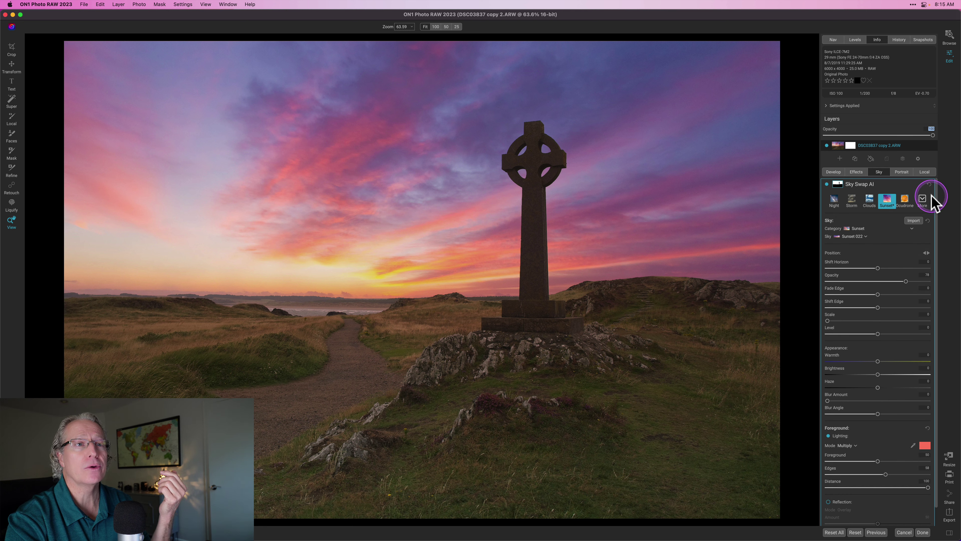